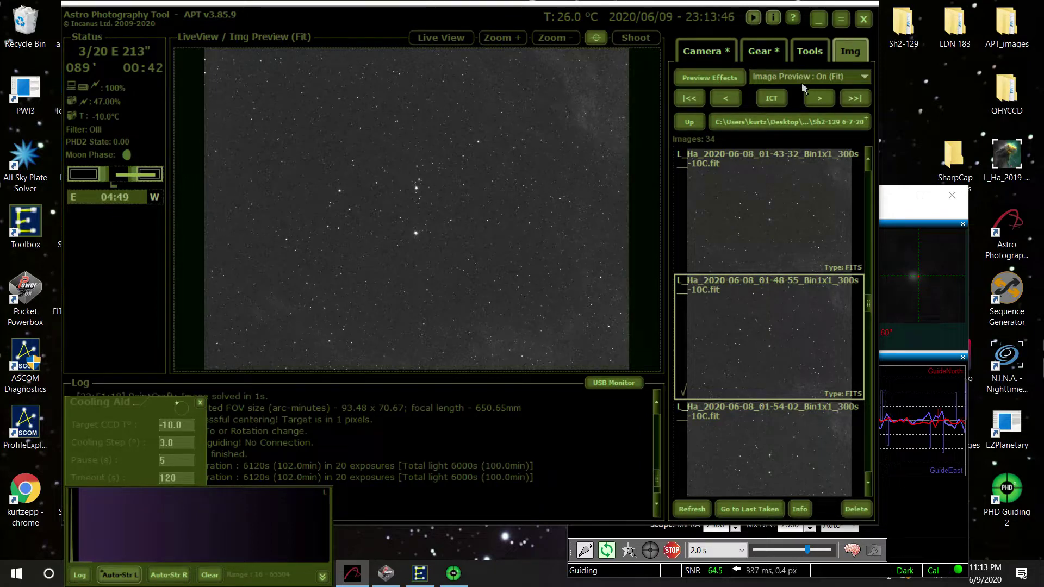
# Step: Show the AstroQuest1 'Process 2020' post and scroll down to its Modified from Gary Imm step list
pyautogui.moveTo(799, 81)
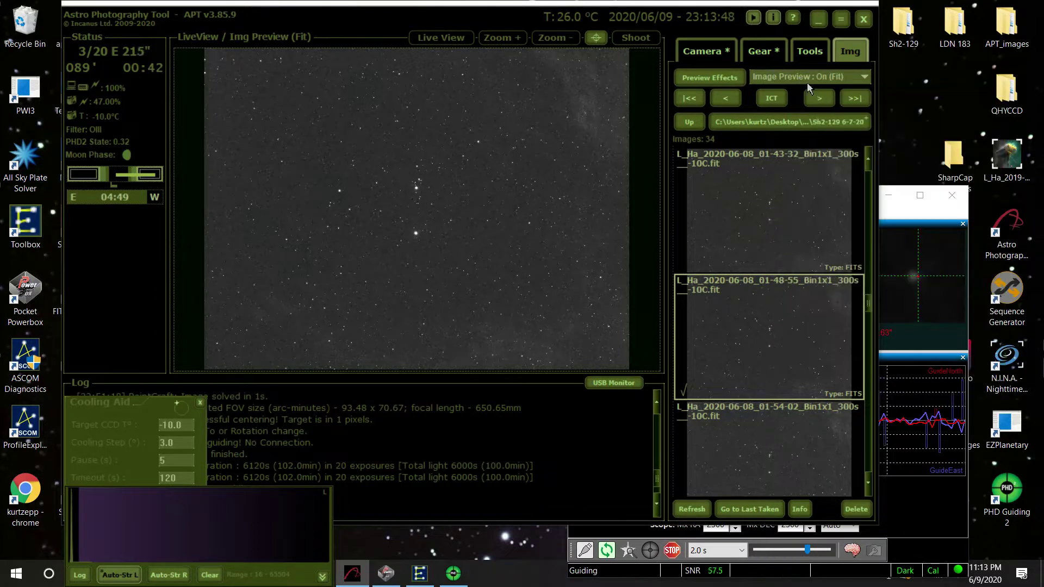
pyautogui.click(807, 78)
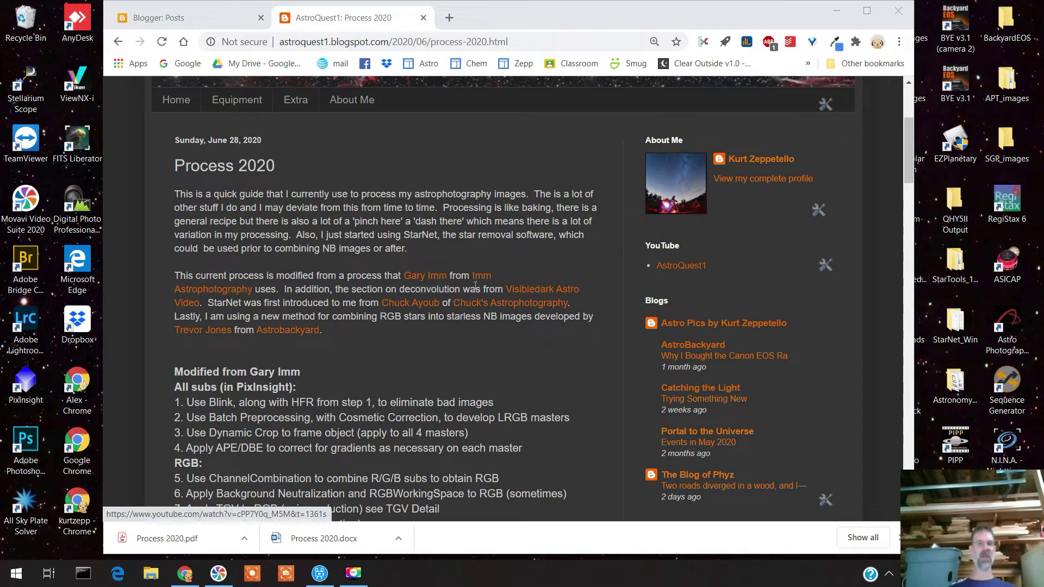
pyautogui.scroll(-1, 217, 404)
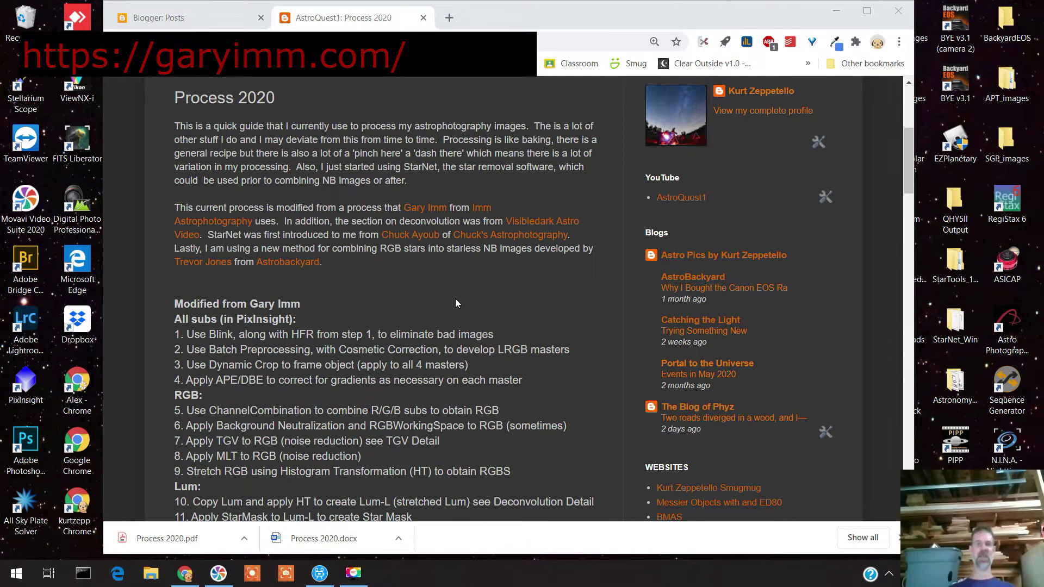
pyautogui.scroll(-1, 455, 299)
pyautogui.scroll(-2, 523, 210)
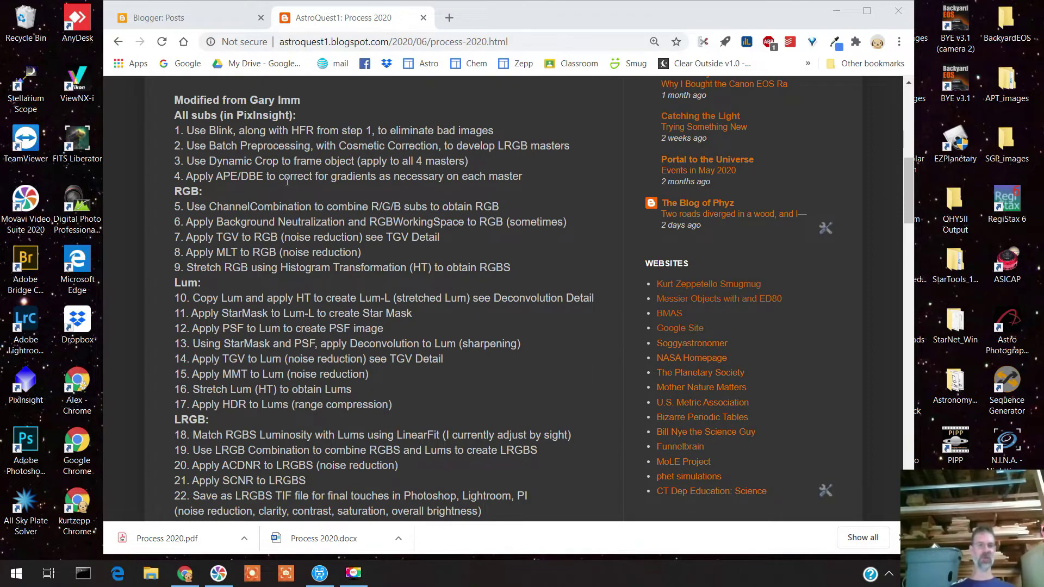
pyautogui.scroll(-1, 285, 207)
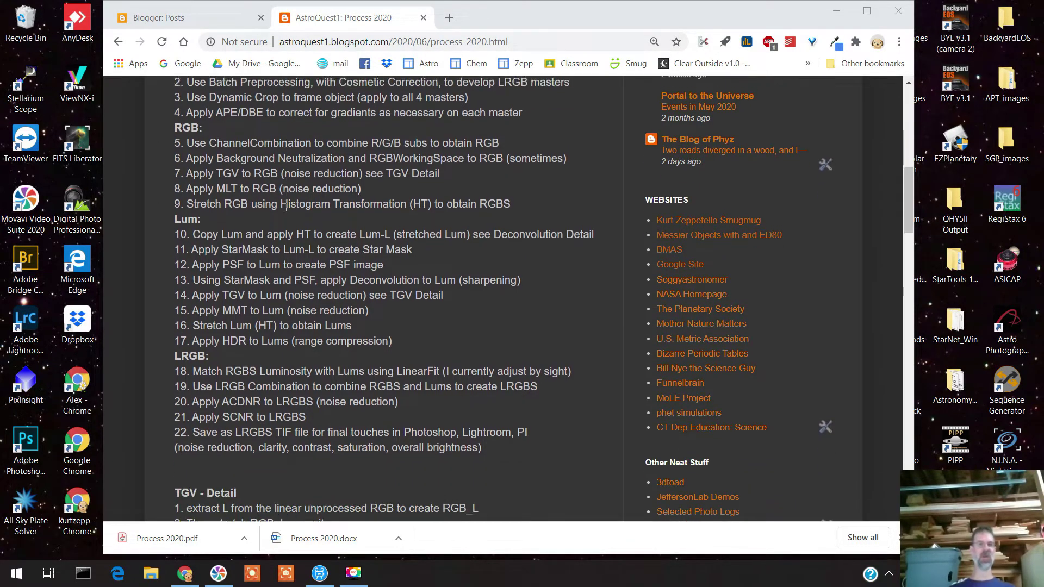
pyautogui.scroll(2, 286, 207)
pyautogui.scroll(-4, 286, 207)
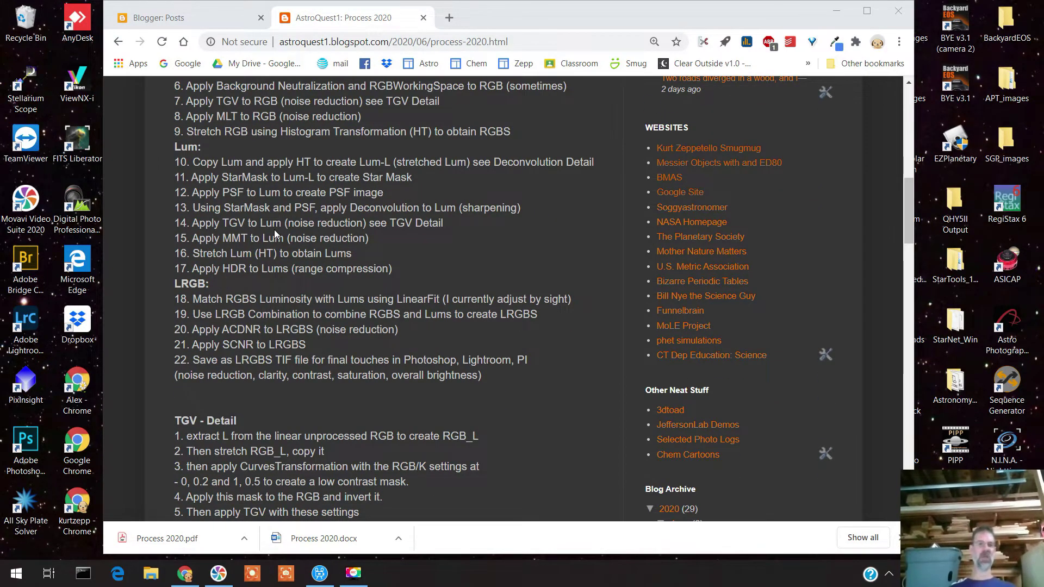
pyautogui.scroll(-1, 276, 233)
pyautogui.scroll(1, 443, 215)
pyautogui.scroll(-1, 292, 375)
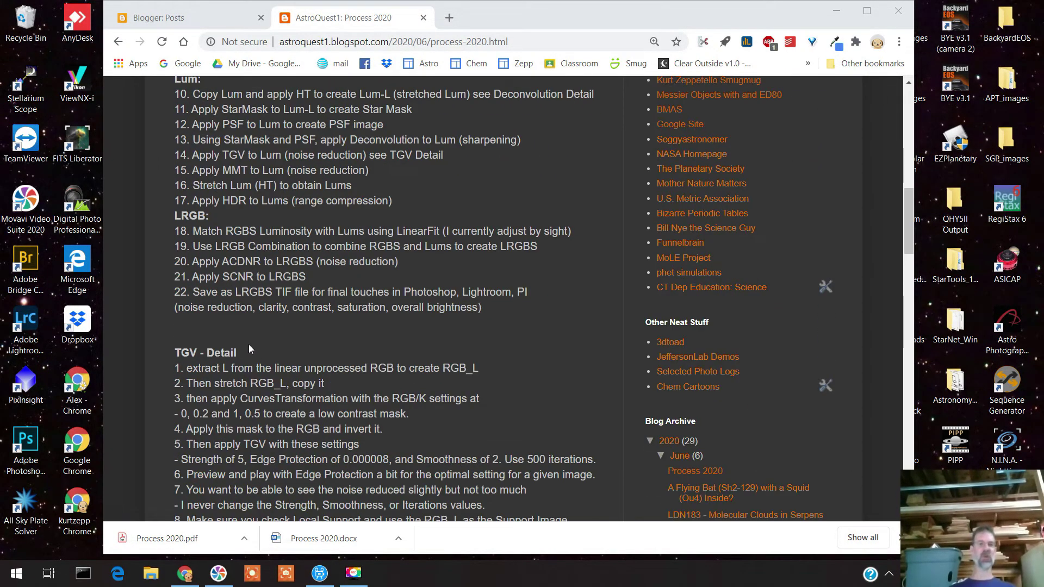
pyautogui.scroll(-1, 246, 350)
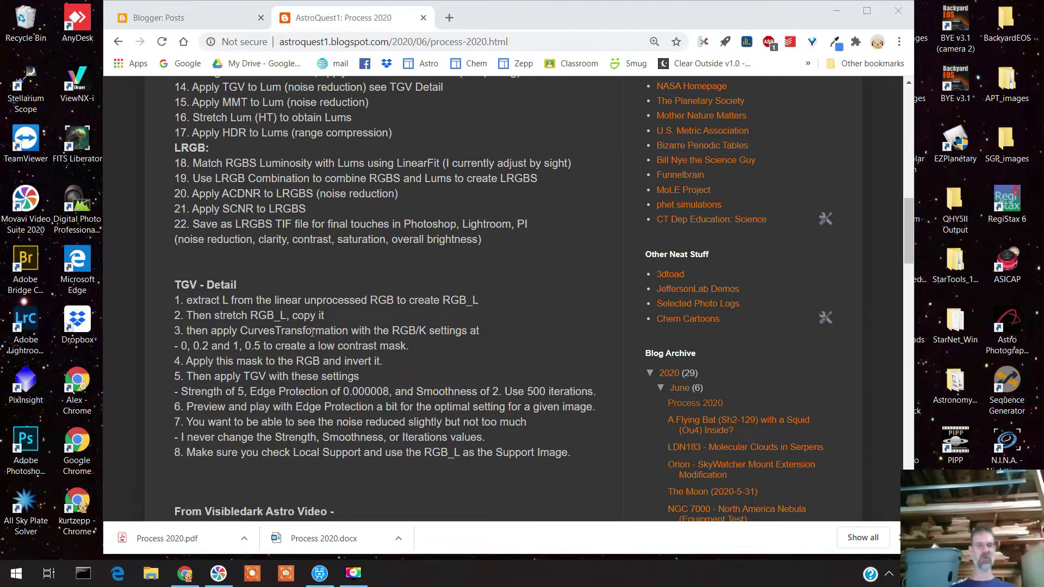
pyautogui.scroll(-2, 312, 332)
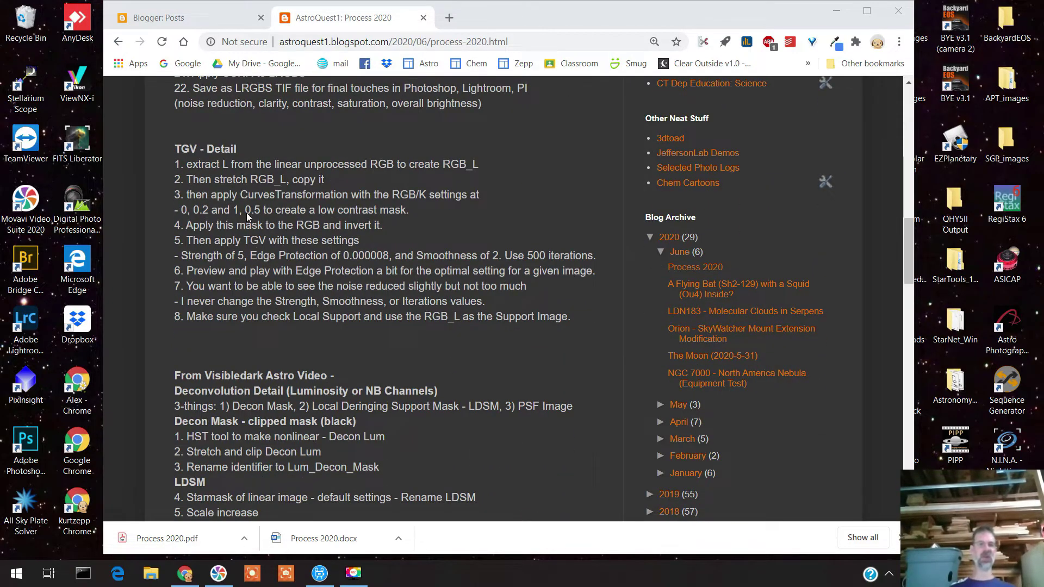
pyautogui.scroll(-1, 343, 230)
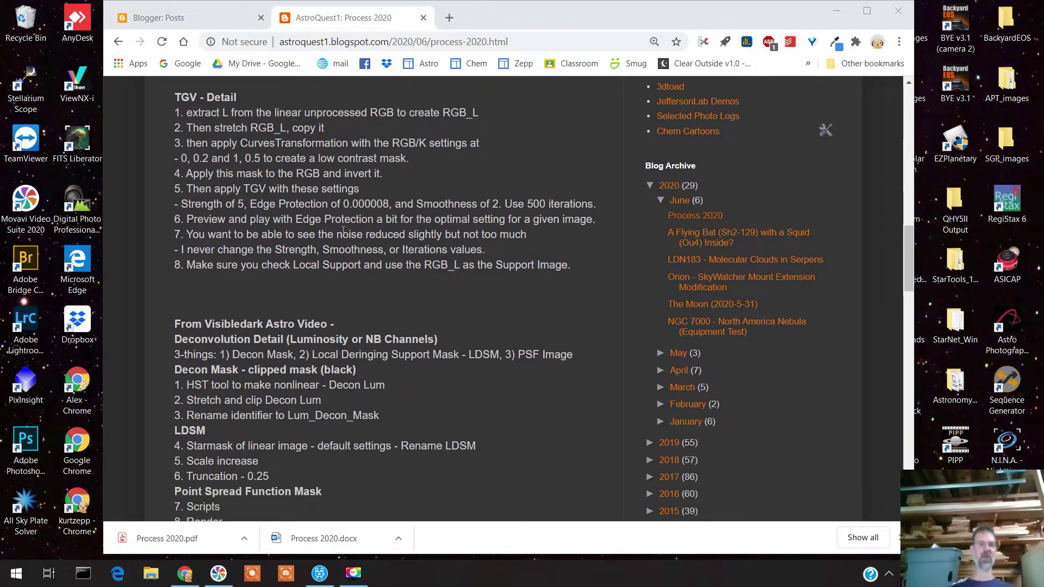
pyautogui.scroll(-3, 381, 255)
pyautogui.scroll(-1, 426, 279)
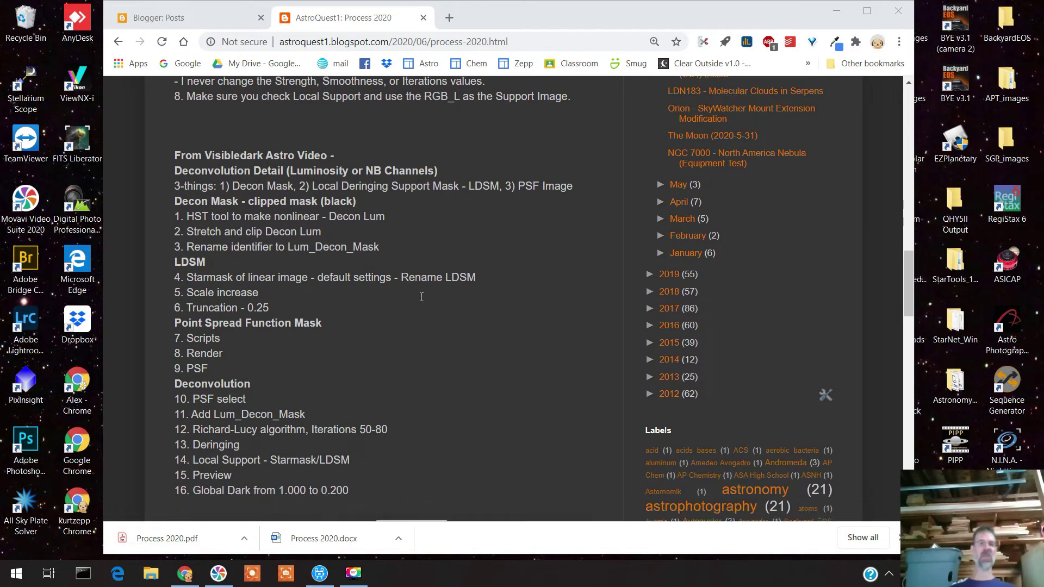
pyautogui.scroll(-1, 421, 297)
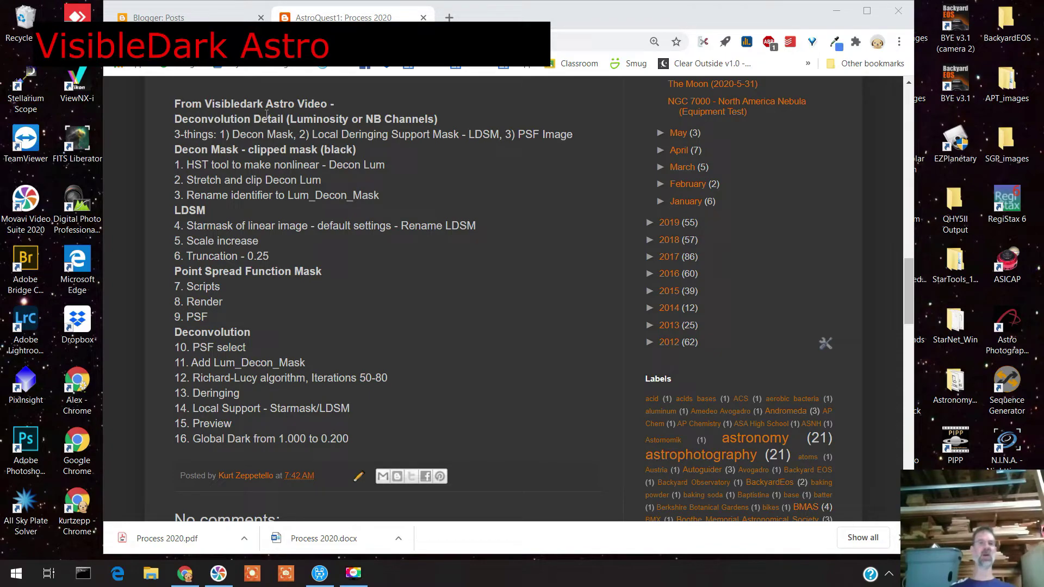
pyautogui.scroll(10, 412, 184)
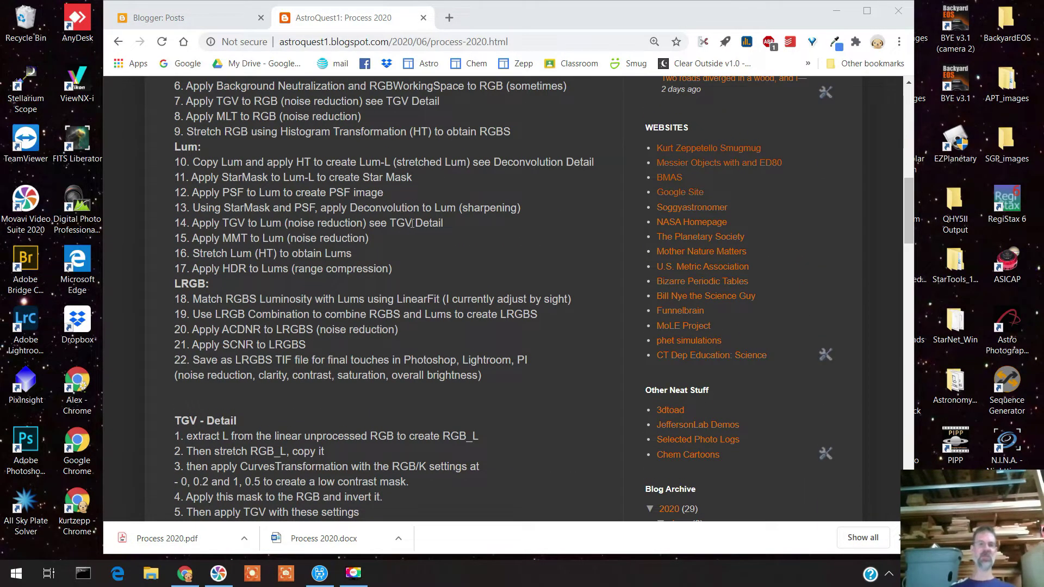
pyautogui.scroll(3, 445, 267)
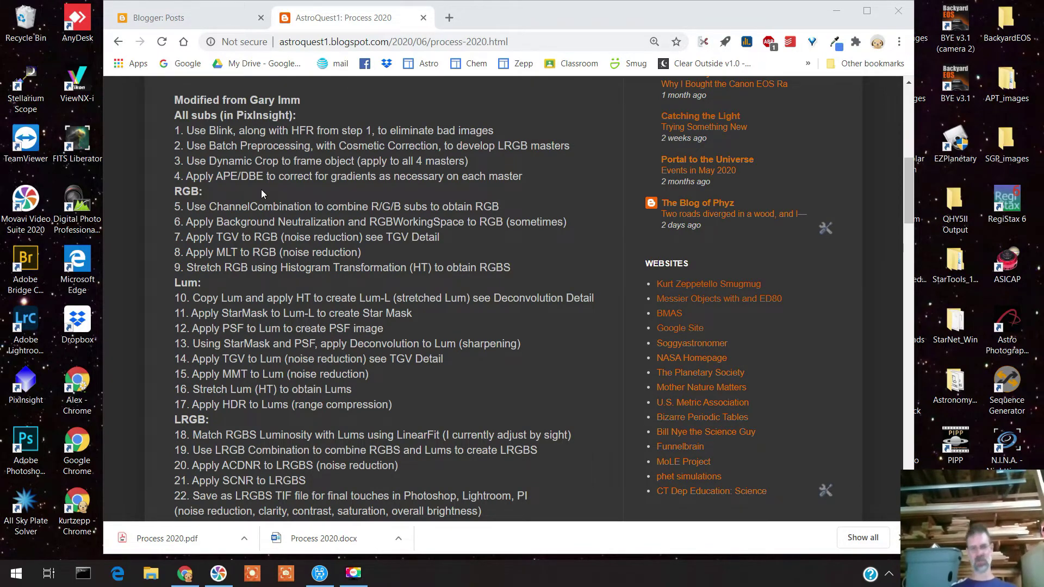
pyautogui.scroll(-5, 269, 191)
pyautogui.scroll(-3, 289, 264)
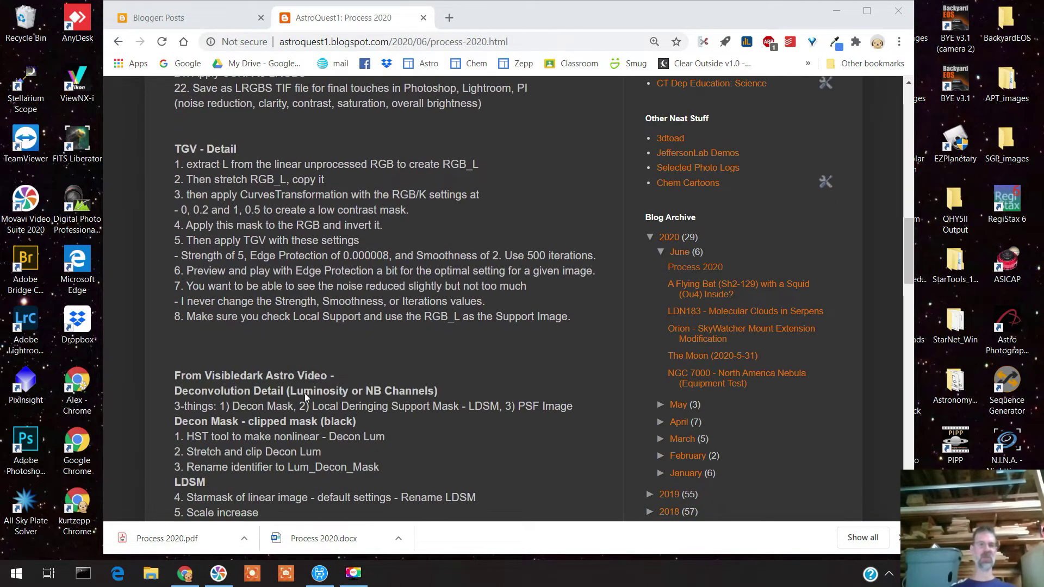
pyautogui.scroll(-3, 316, 285)
pyautogui.scroll(-3, 316, 285)
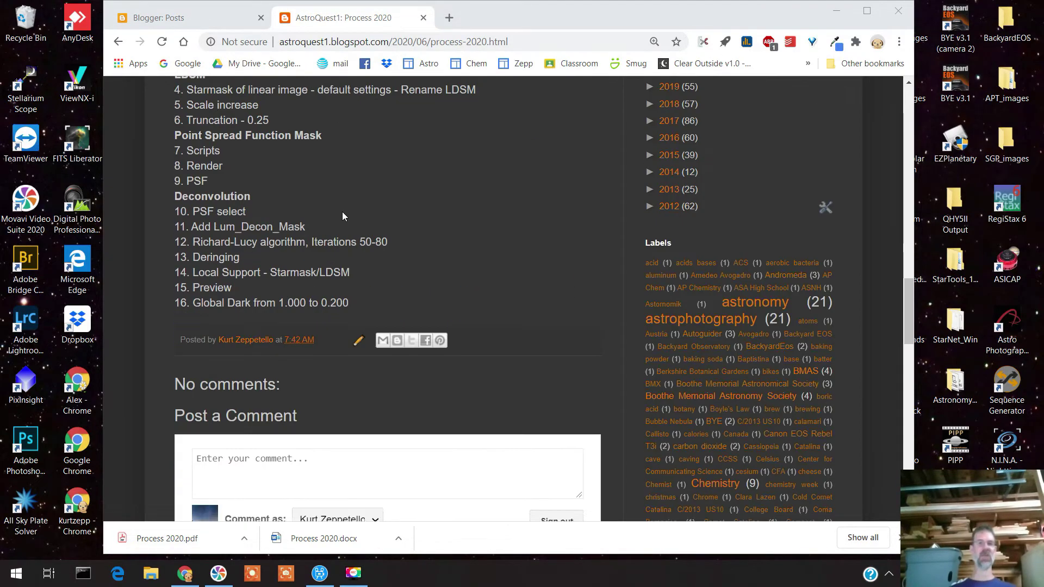
pyautogui.scroll(9, 456, 263)
pyautogui.scroll(8, 455, 262)
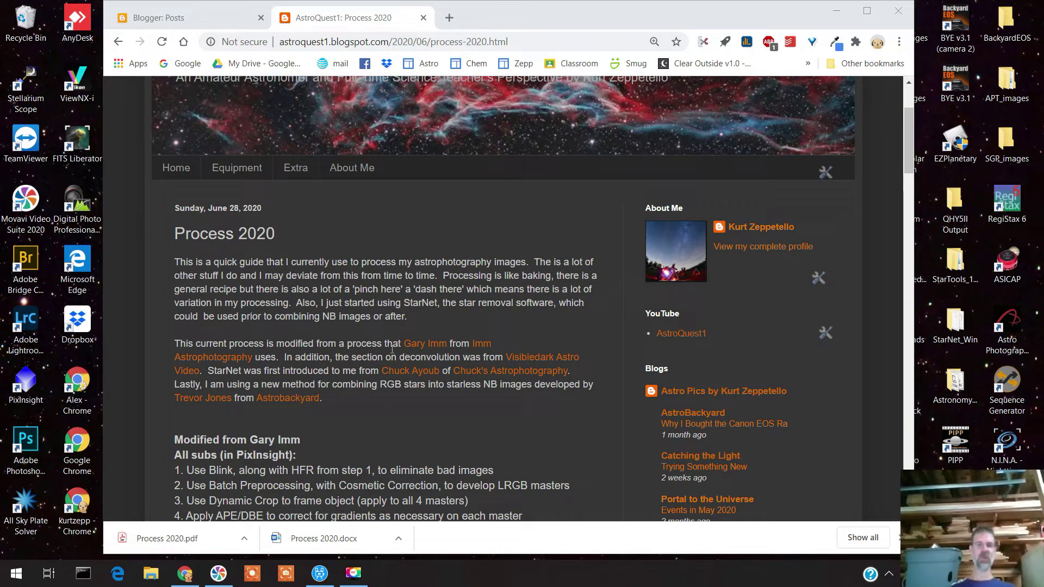
pyautogui.scroll(-1, 466, 353)
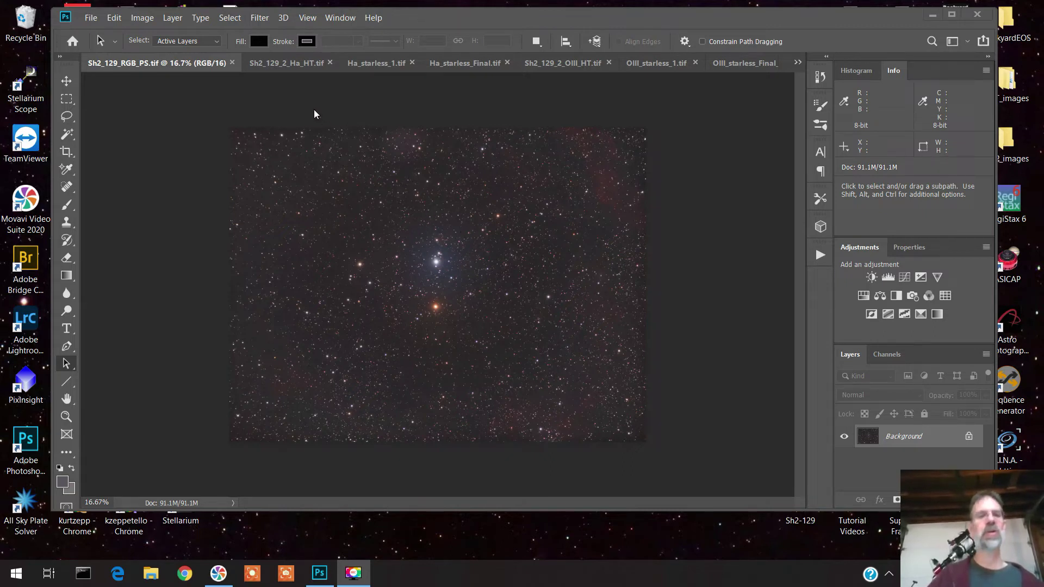
# Step: Display the stretched Ha image Sh2_129_2_Ha_HT.tif in Photoshop
pyautogui.click(275, 71)
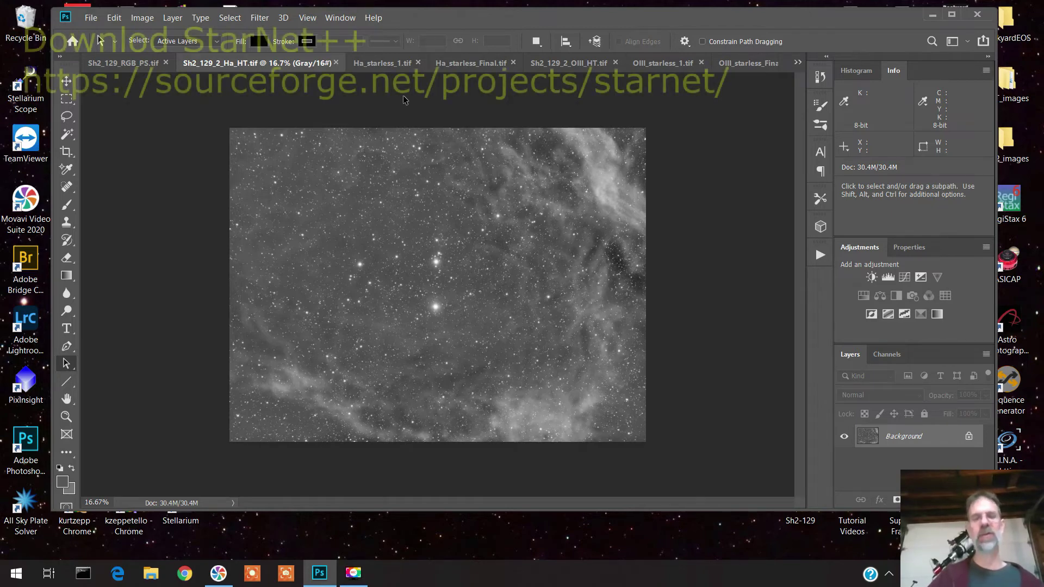
# Step: Review Ha_starless_1.tif and Ha_starless_Final.tif, then show OIII_starless_1.tif
pyautogui.click(385, 64)
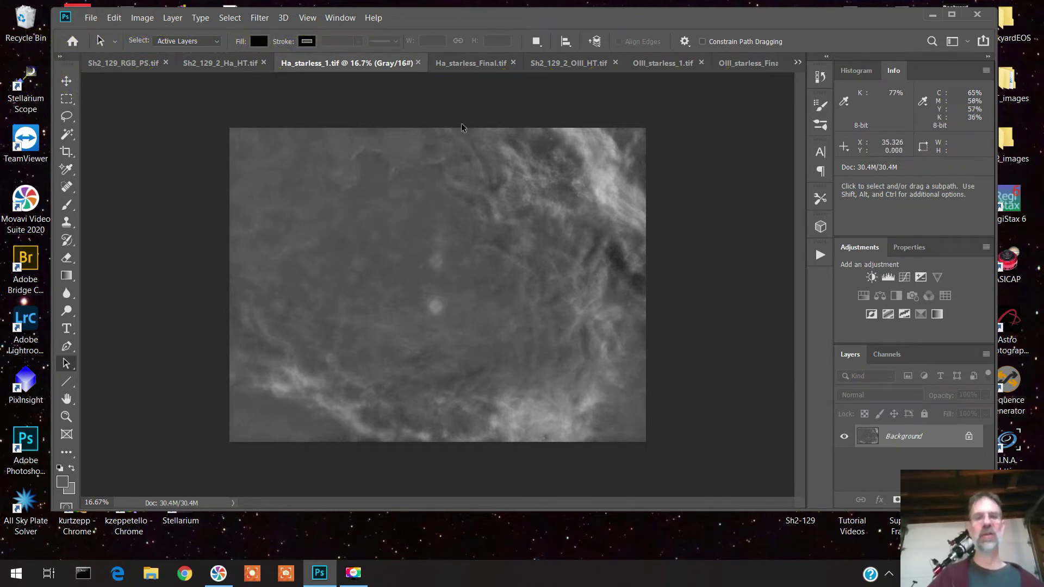
pyautogui.click(471, 64)
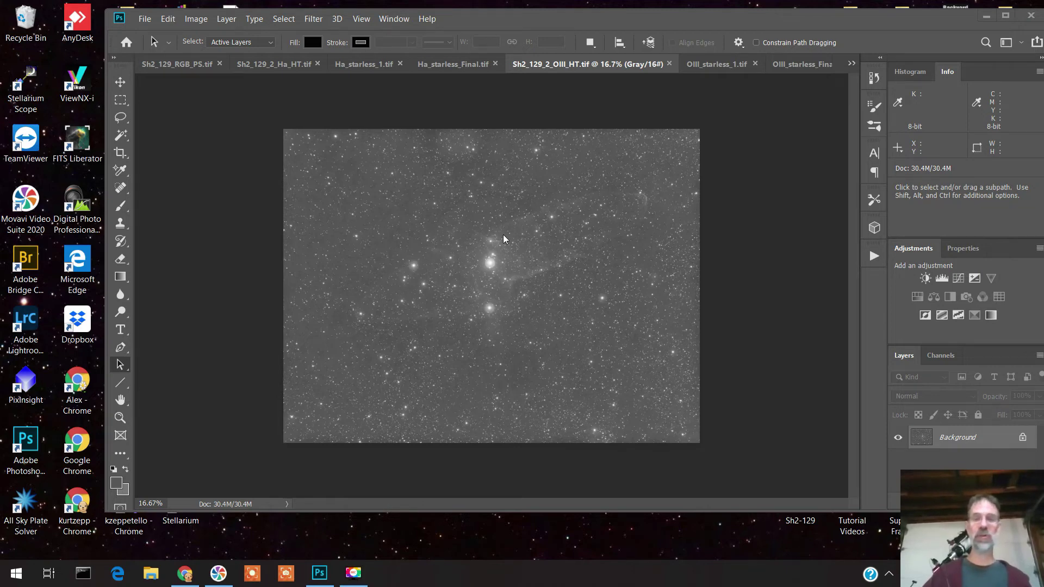
pyautogui.click(713, 68)
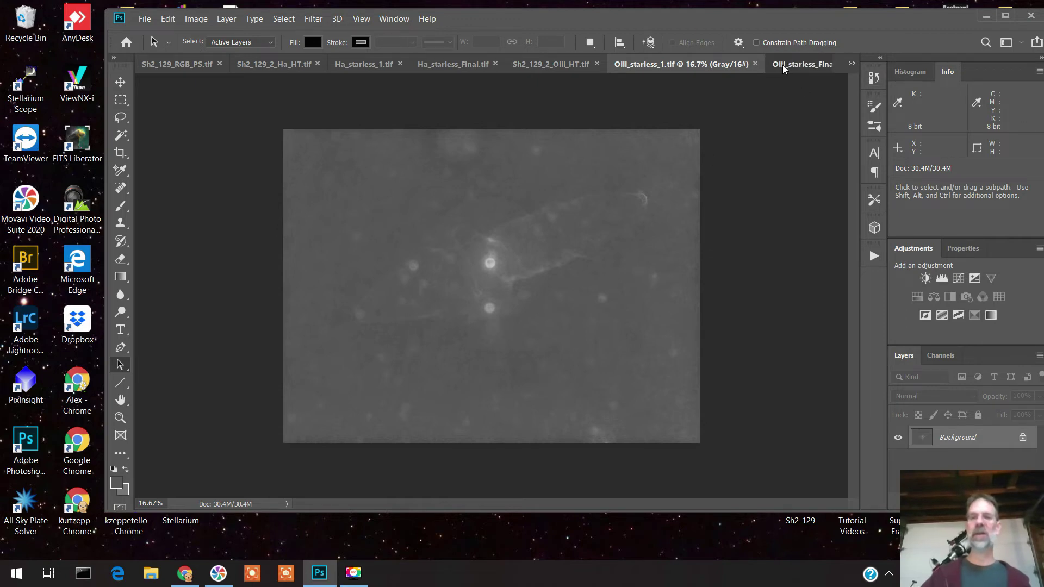
# Step: Check the noise-reduced starless OIII image, then bring up HOO_starless_Final.tif from the document list
pyautogui.click(799, 64)
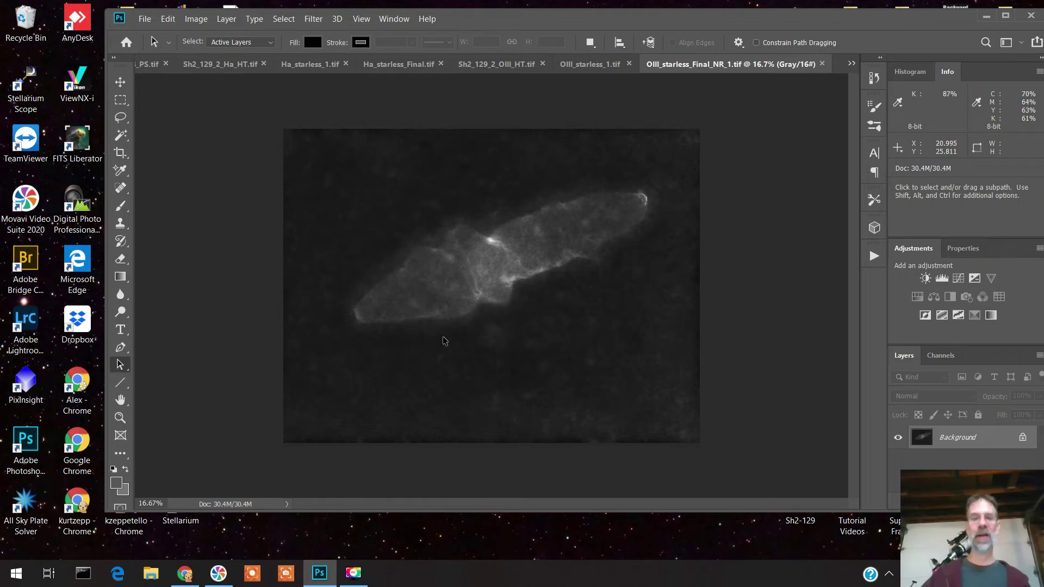
pyautogui.click(852, 63)
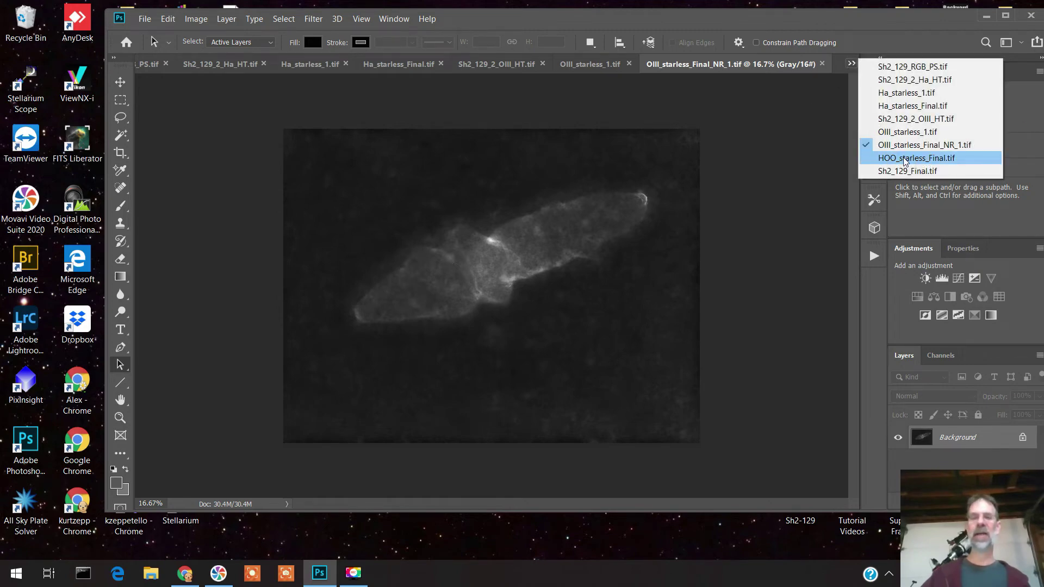
pyautogui.click(905, 158)
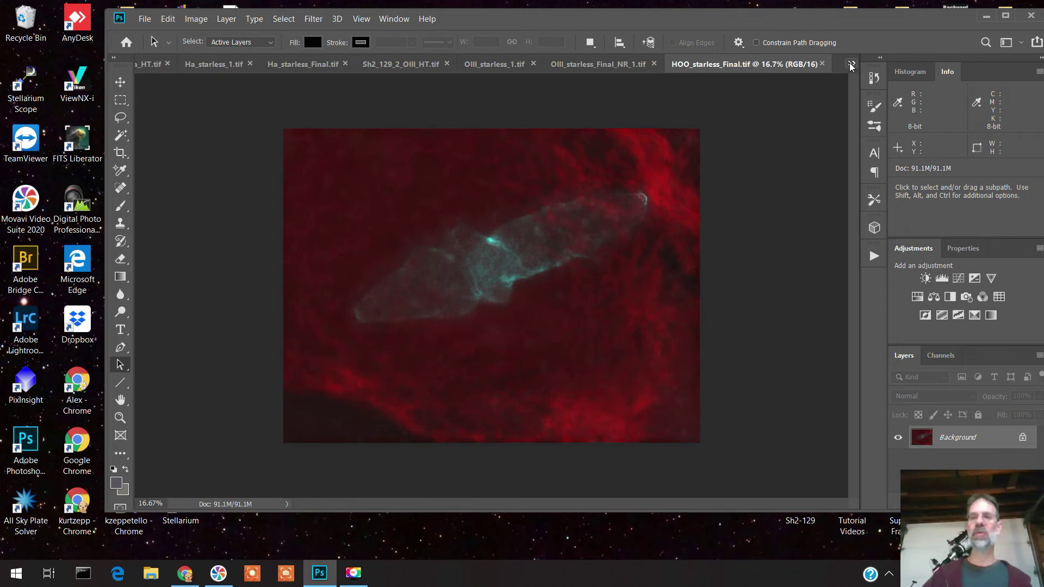
pyautogui.click(852, 65)
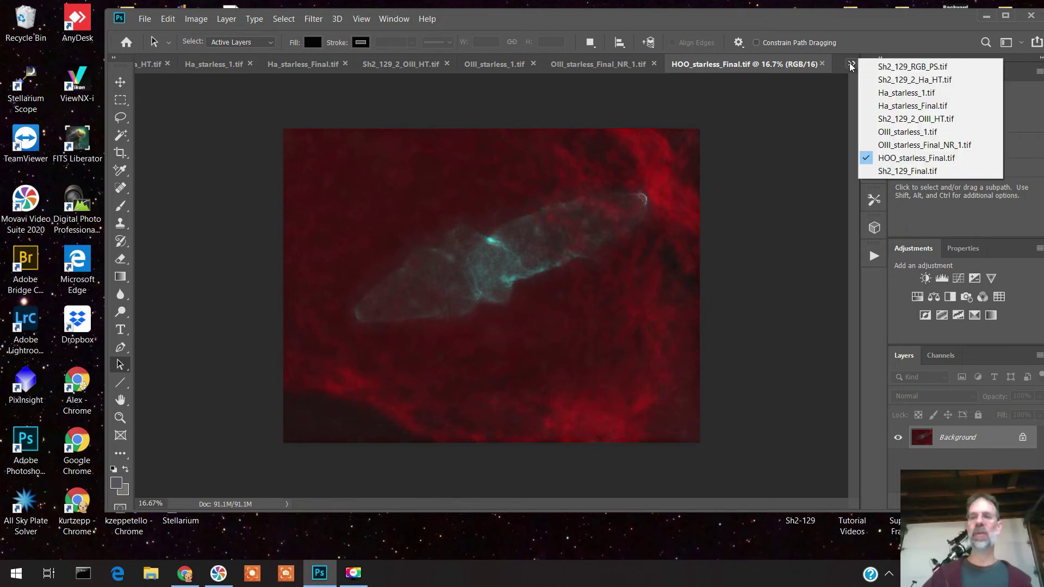
# Step: Choose Sh2_129_Final.tif from the open-documents list to display the finished image
pyautogui.click(897, 172)
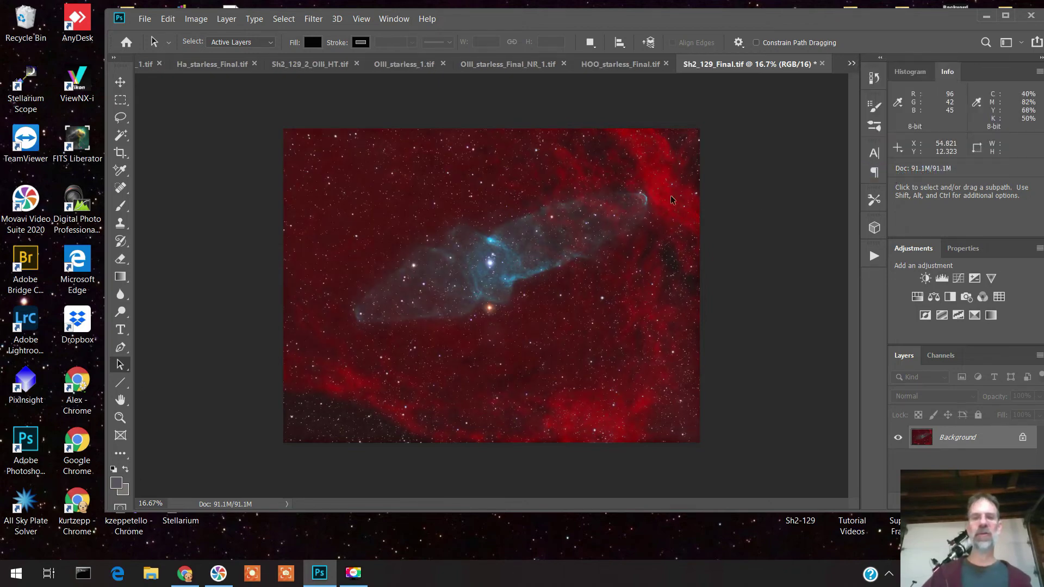